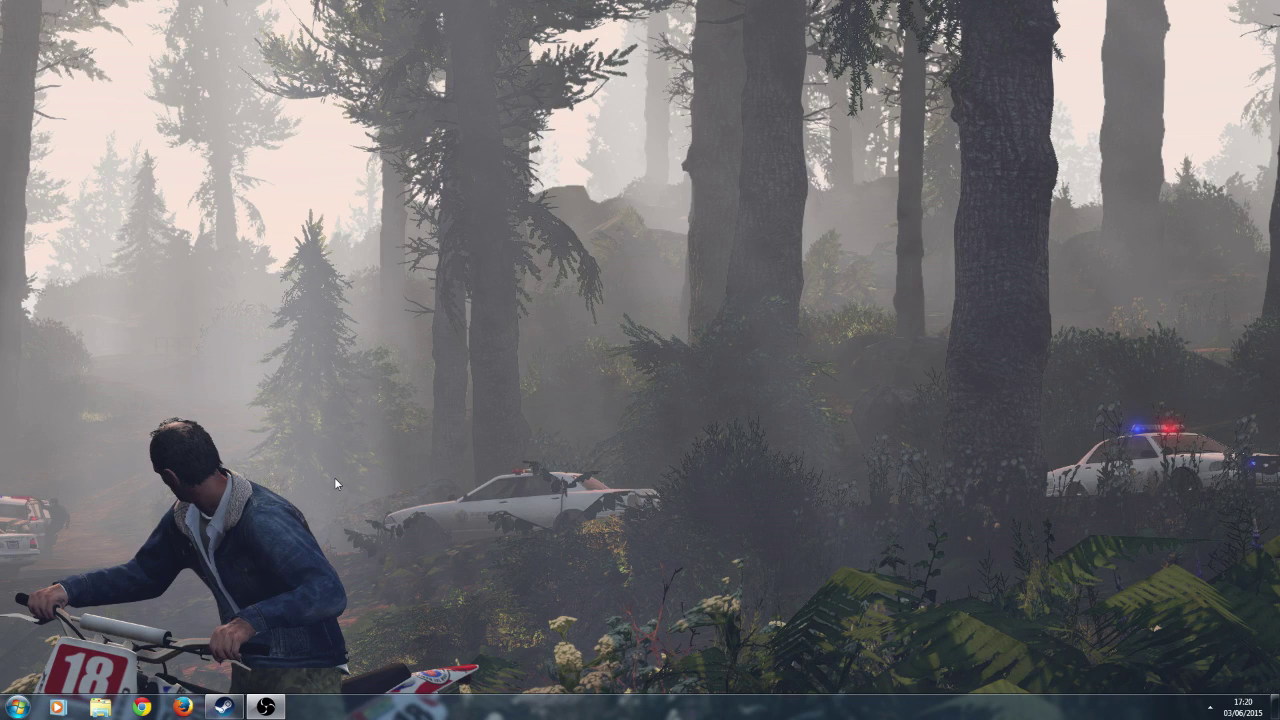
pyautogui.moveTo(282, 320); pyautogui.dragTo(770, 542)
pyautogui.moveTo(928, 566); pyautogui.dragTo(530, 310)
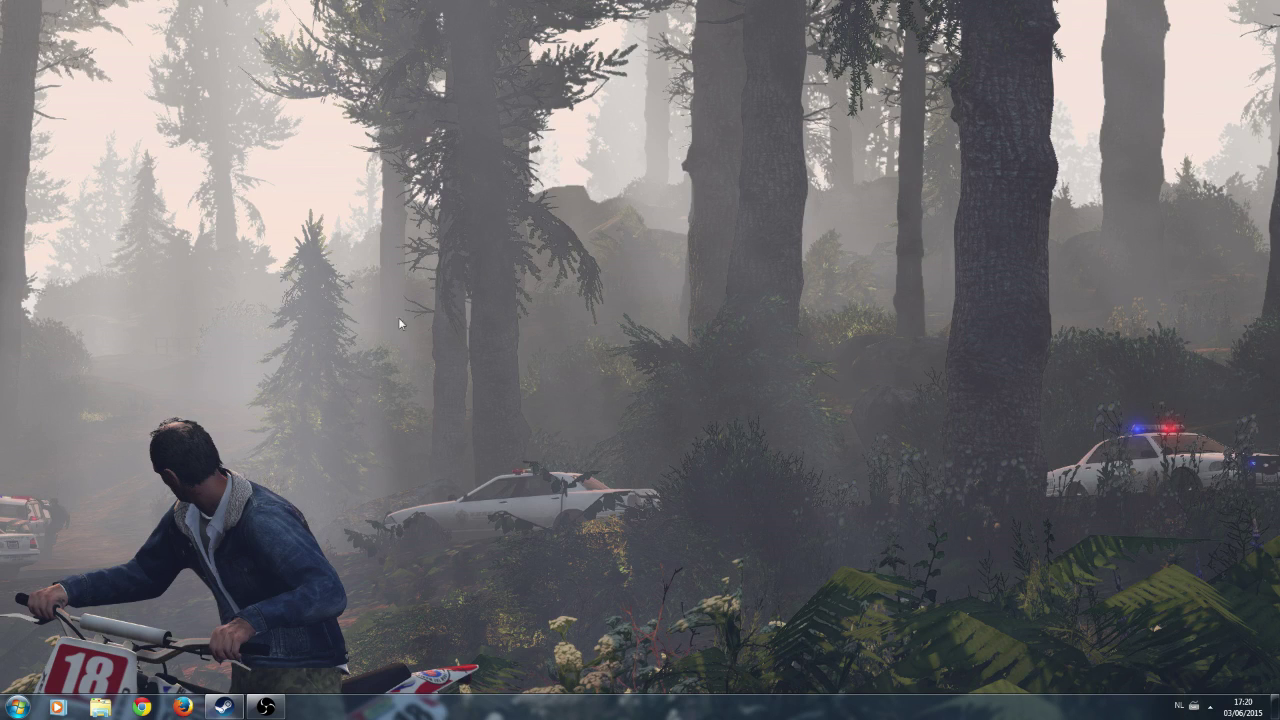
# Open Firefox and go to help.steampowered.com.
pyautogui.click(184, 706)
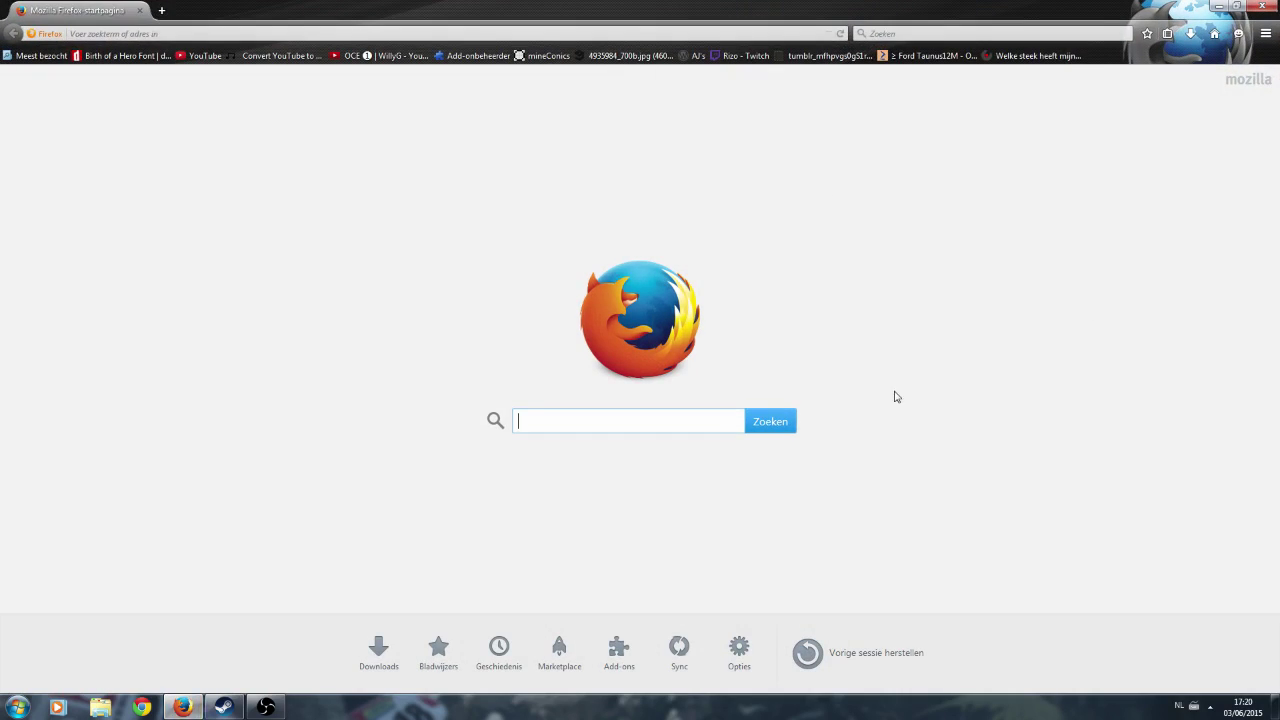
pyautogui.click(246, 35)
pyautogui.write('help.steampo')
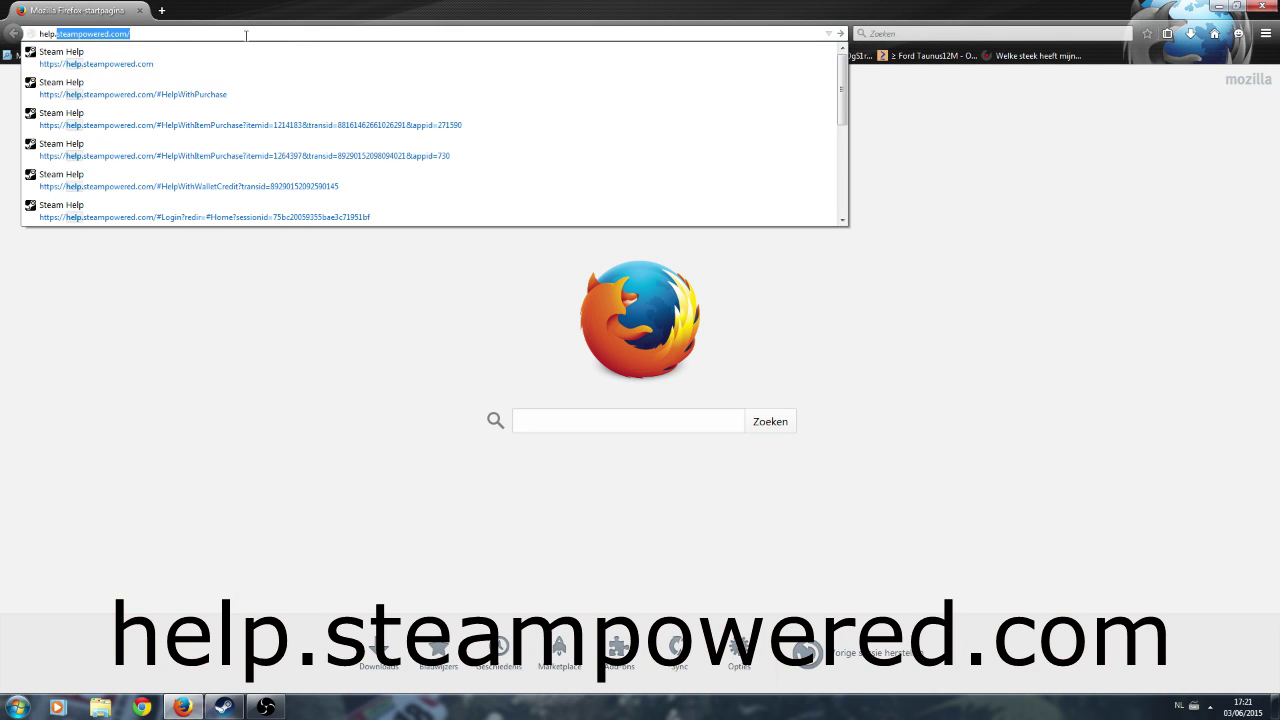
pyautogui.write('wered.co')
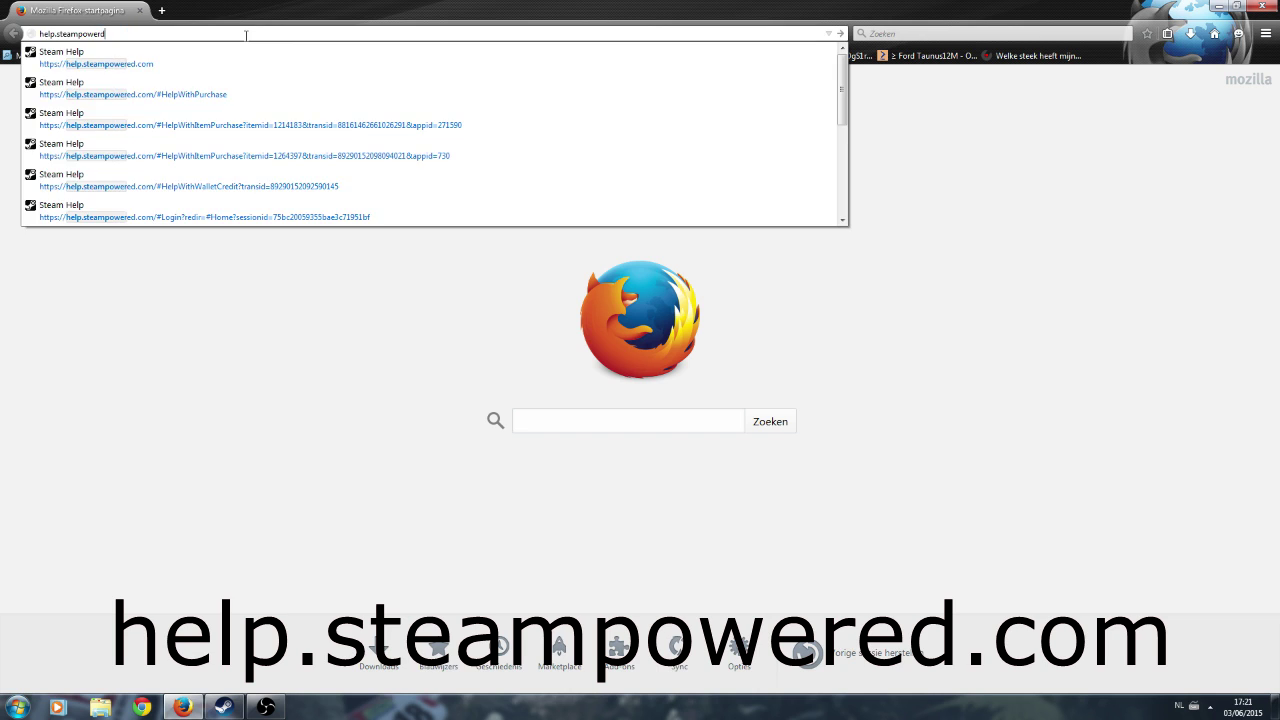
pyautogui.press('Return')
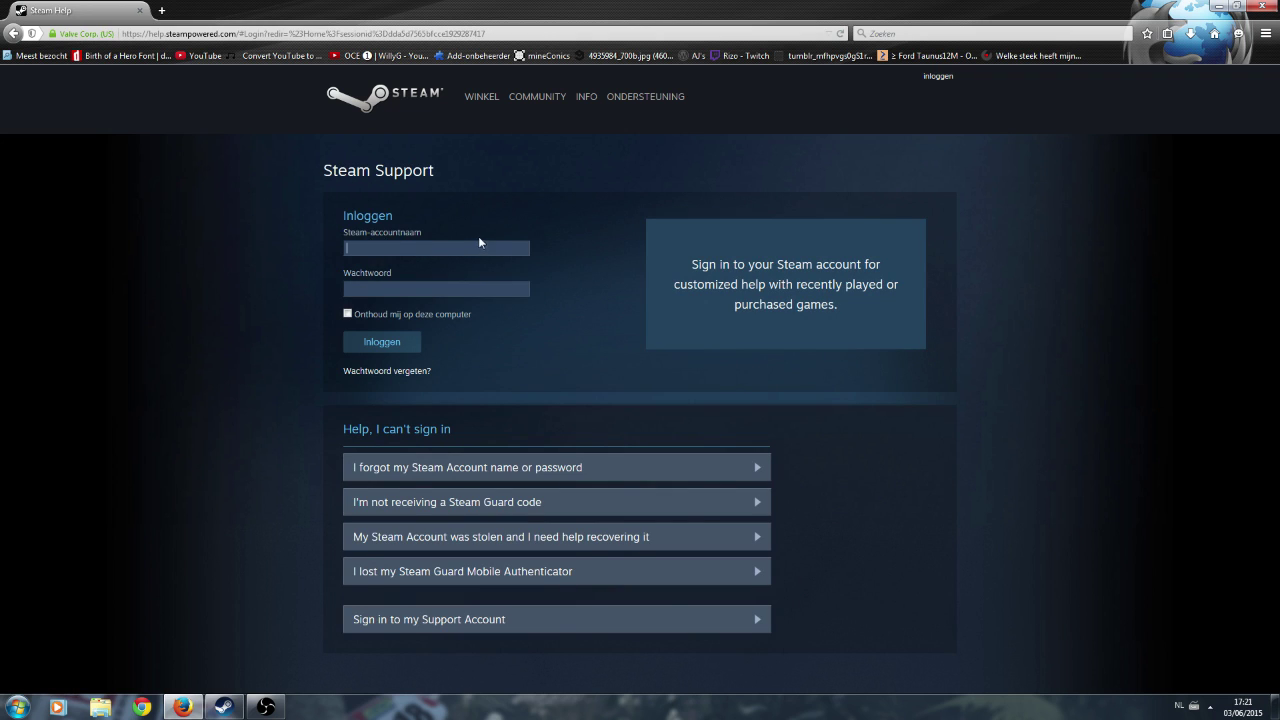
# Sign in to Steam Support with the account name and password, and dismiss the offer to remember the password.
pyautogui.moveTo(441, 219); pyautogui.dragTo(322, 224)
pyautogui.click(478, 253)
pyautogui.write('ma')
pyautogui.press('Escape')
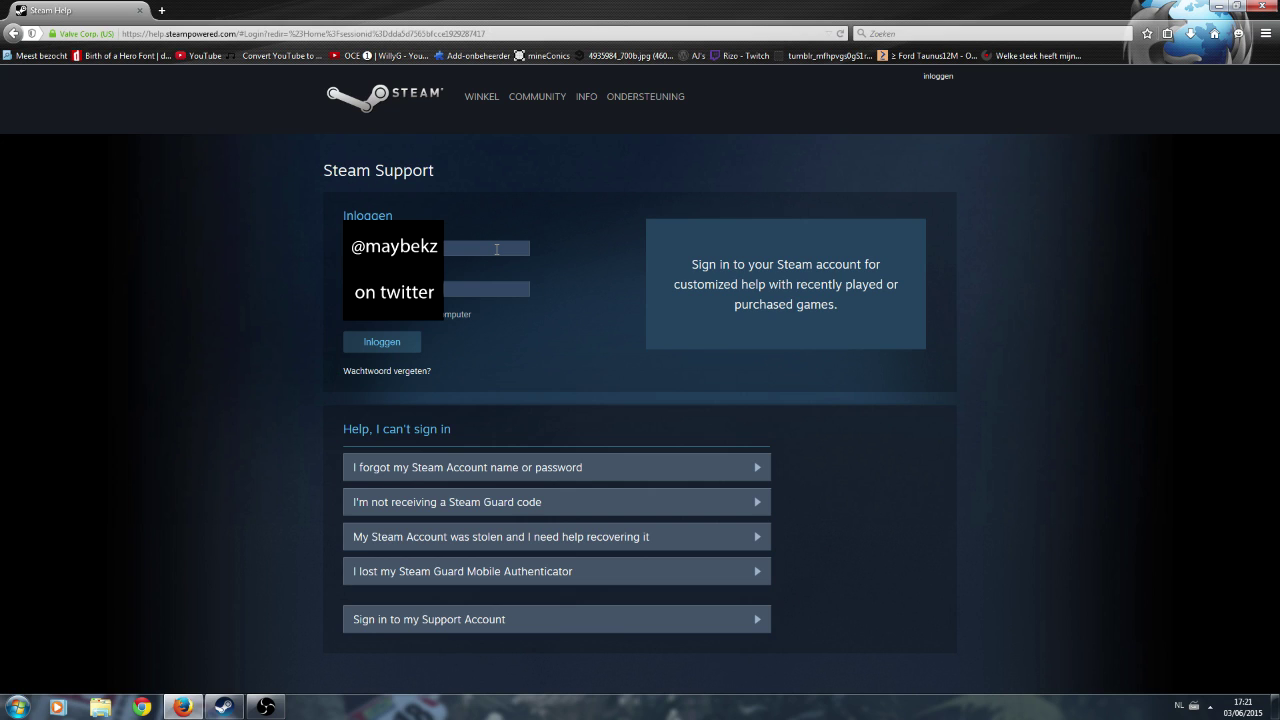
pyautogui.write('***')
pyautogui.press('Return')
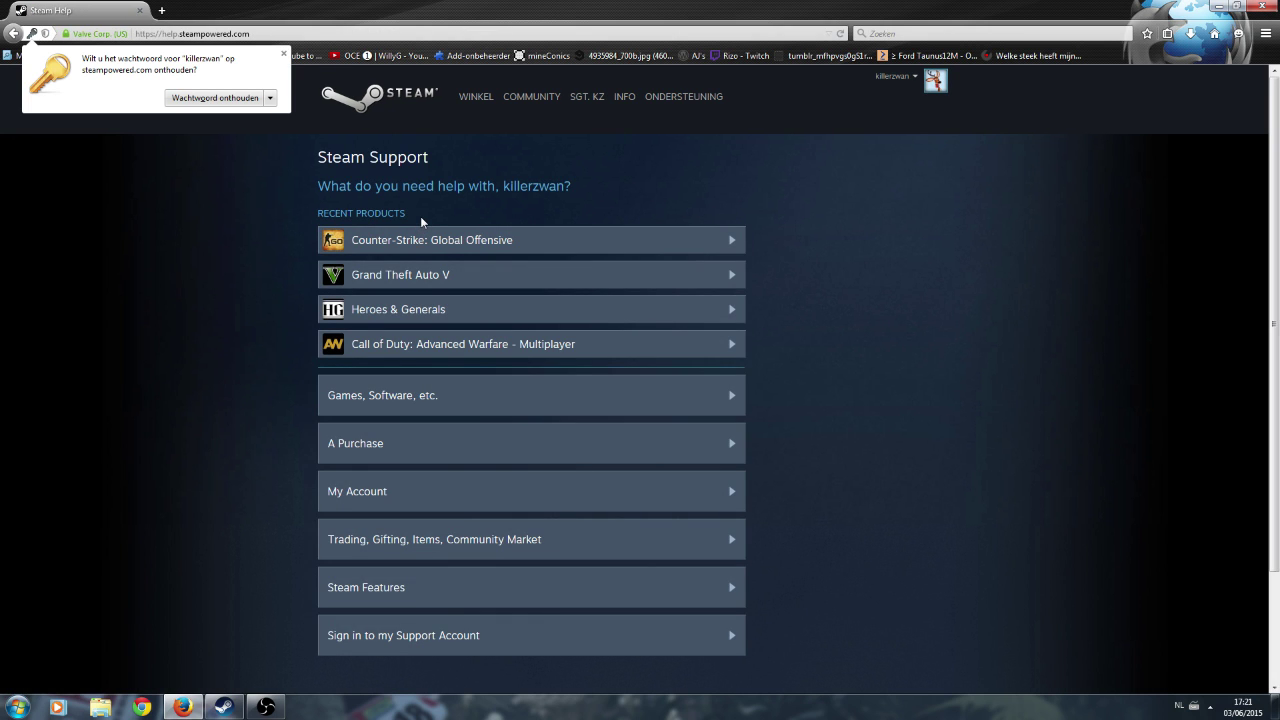
pyautogui.click(284, 53)
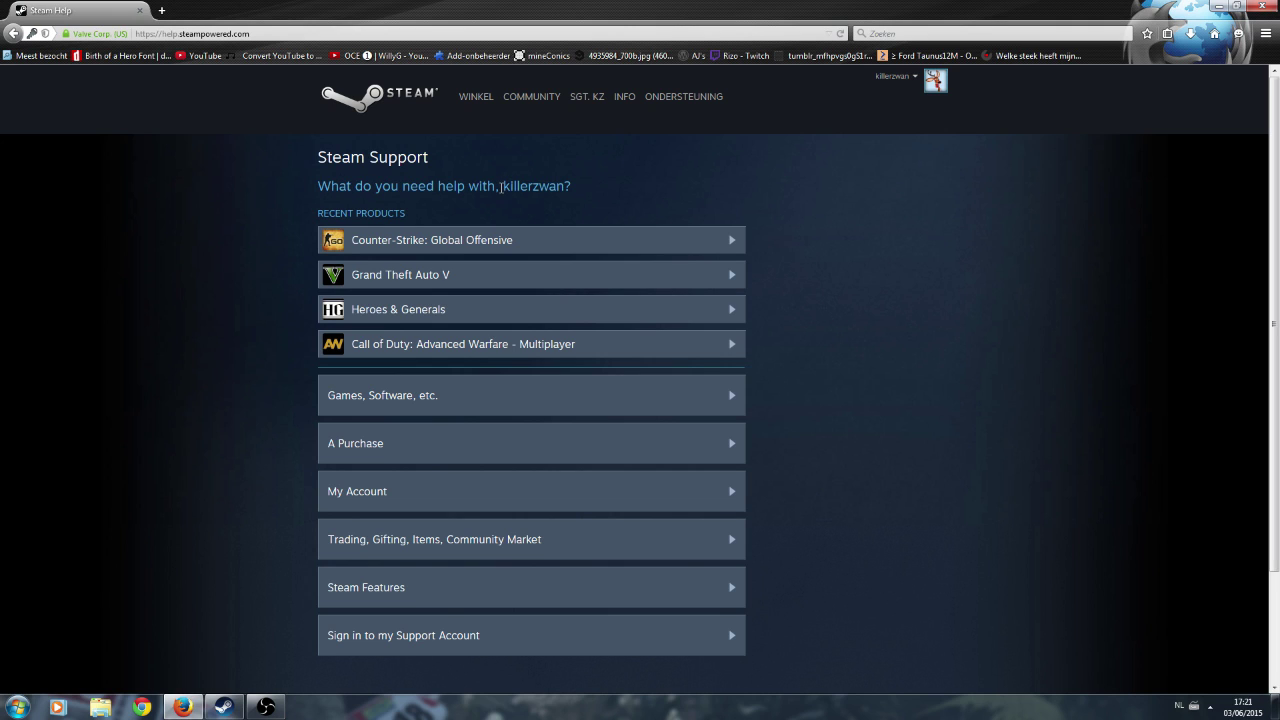
pyautogui.moveTo(500, 189); pyautogui.dragTo(583, 189)
pyautogui.click(614, 198)
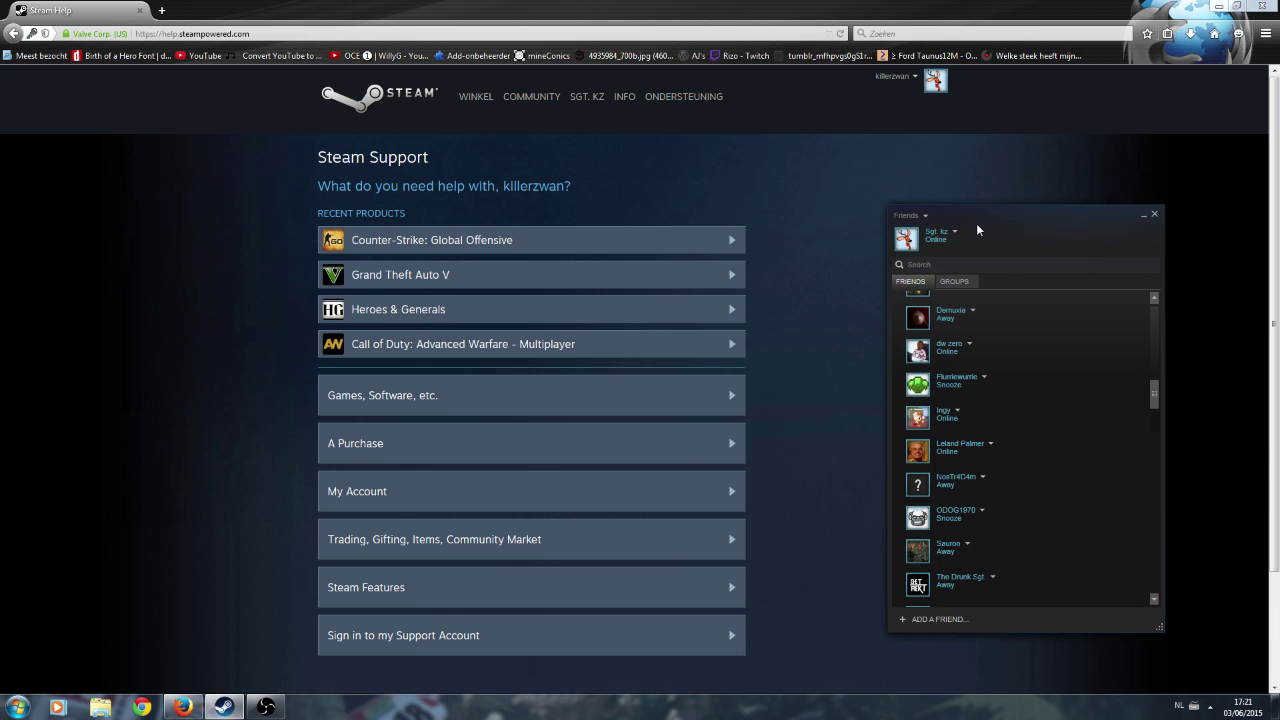
pyautogui.moveTo(977, 230); pyautogui.dragTo(928, 230)
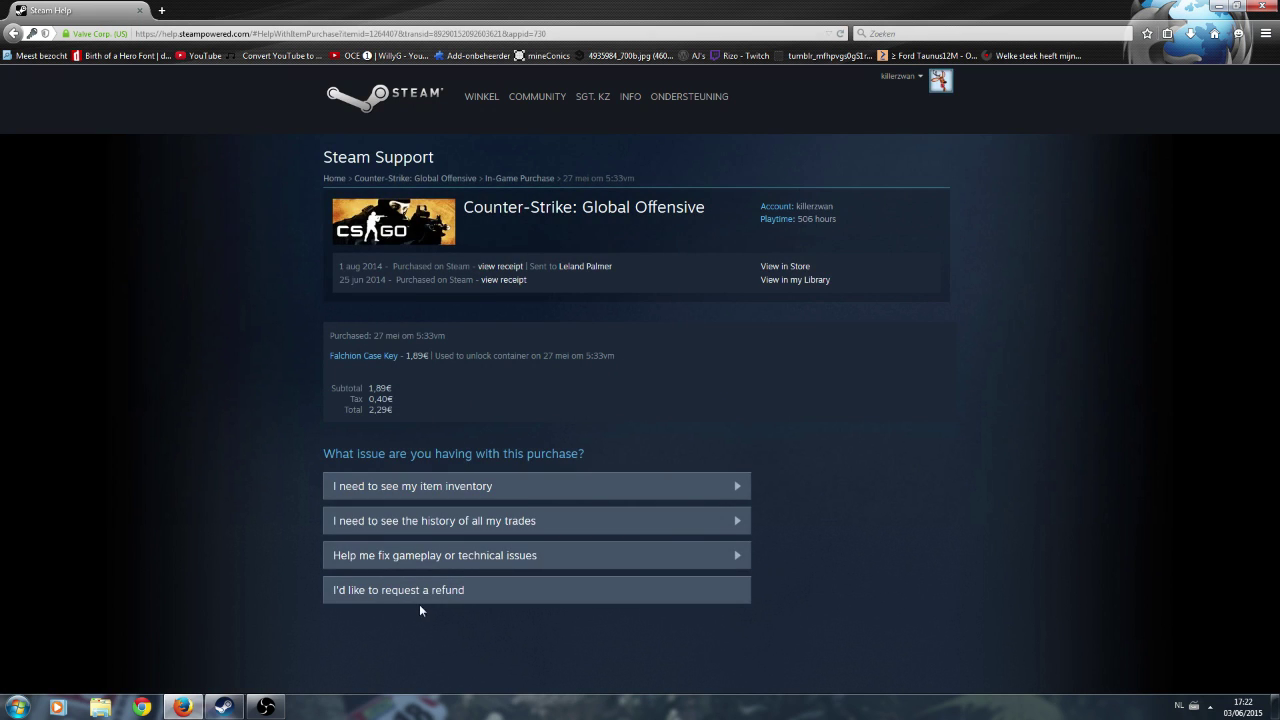
# Check the refund option for the 27 mei Falchion Case Key purchase and go back to the recent purchases.
pyautogui.click(420, 590)
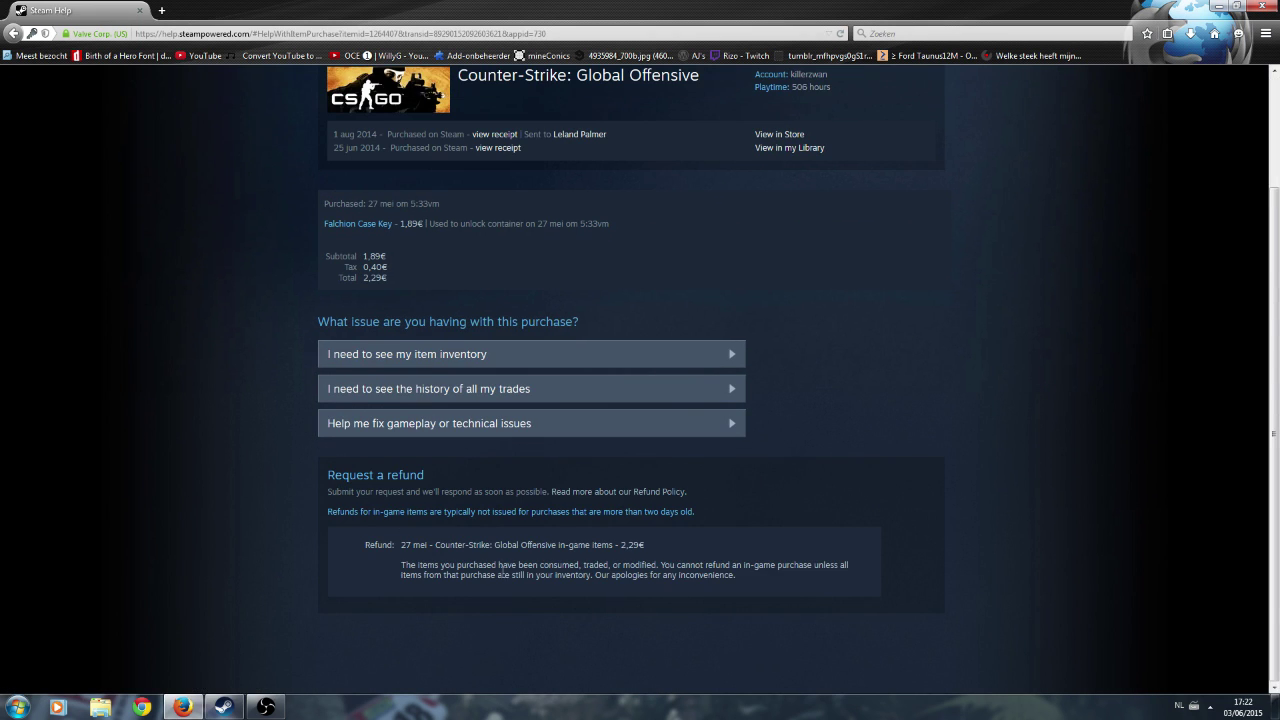
pyautogui.moveTo(446, 570); pyautogui.dragTo(590, 570)
pyautogui.click(588, 570)
pyautogui.click(13, 33)
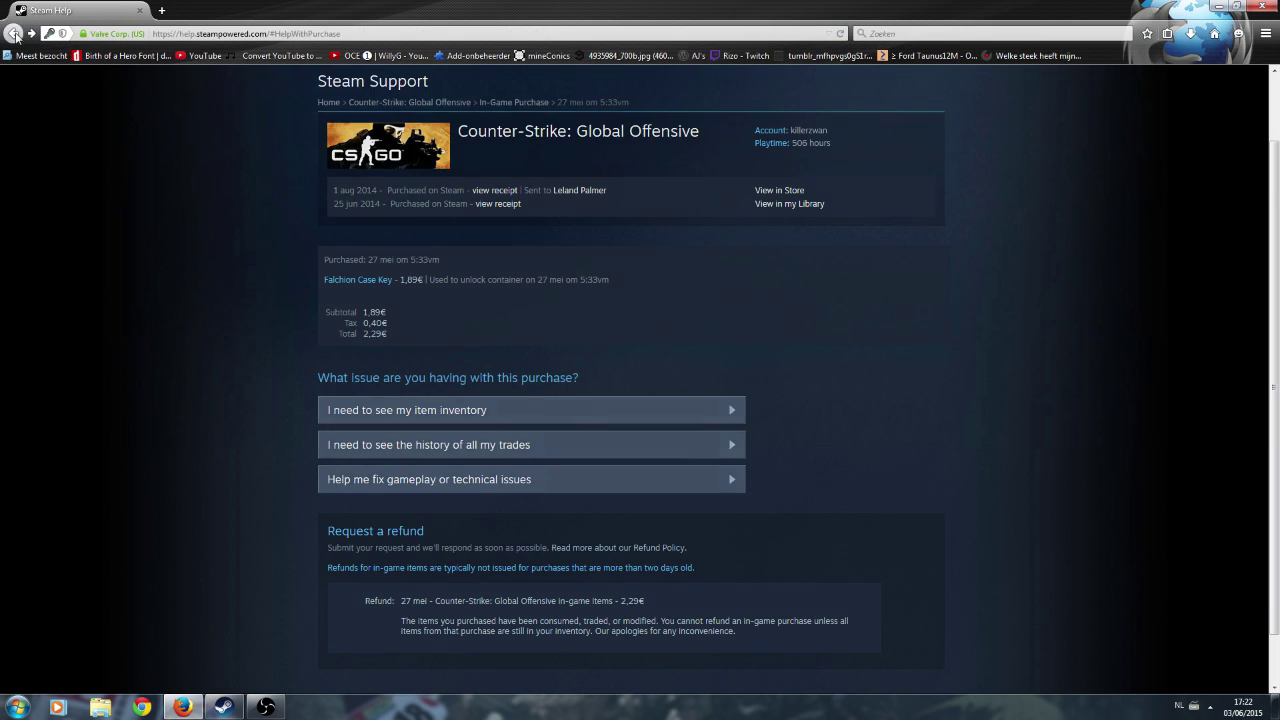
# View the support options for the Reign Of Kings gift purchase, and return to look through the recent purchases.
pyautogui.click(465, 316)
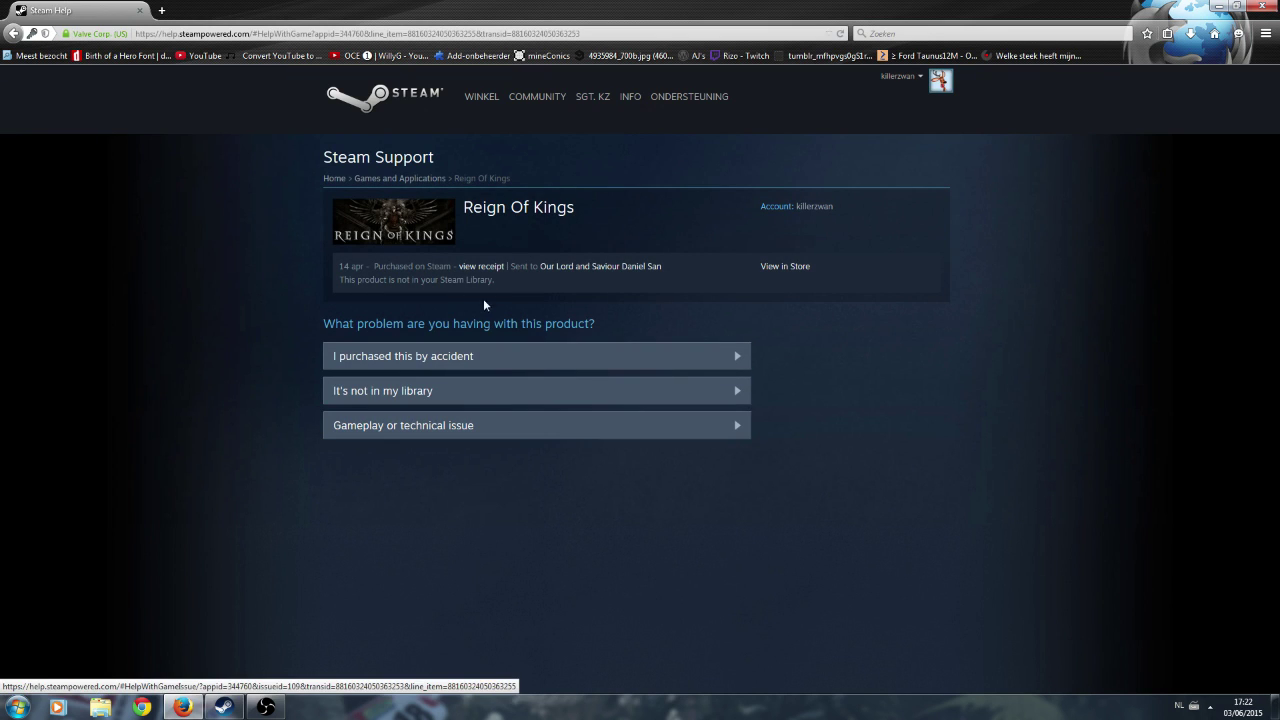
pyautogui.click(13, 33)
pyautogui.scroll(-3, 401, 423)
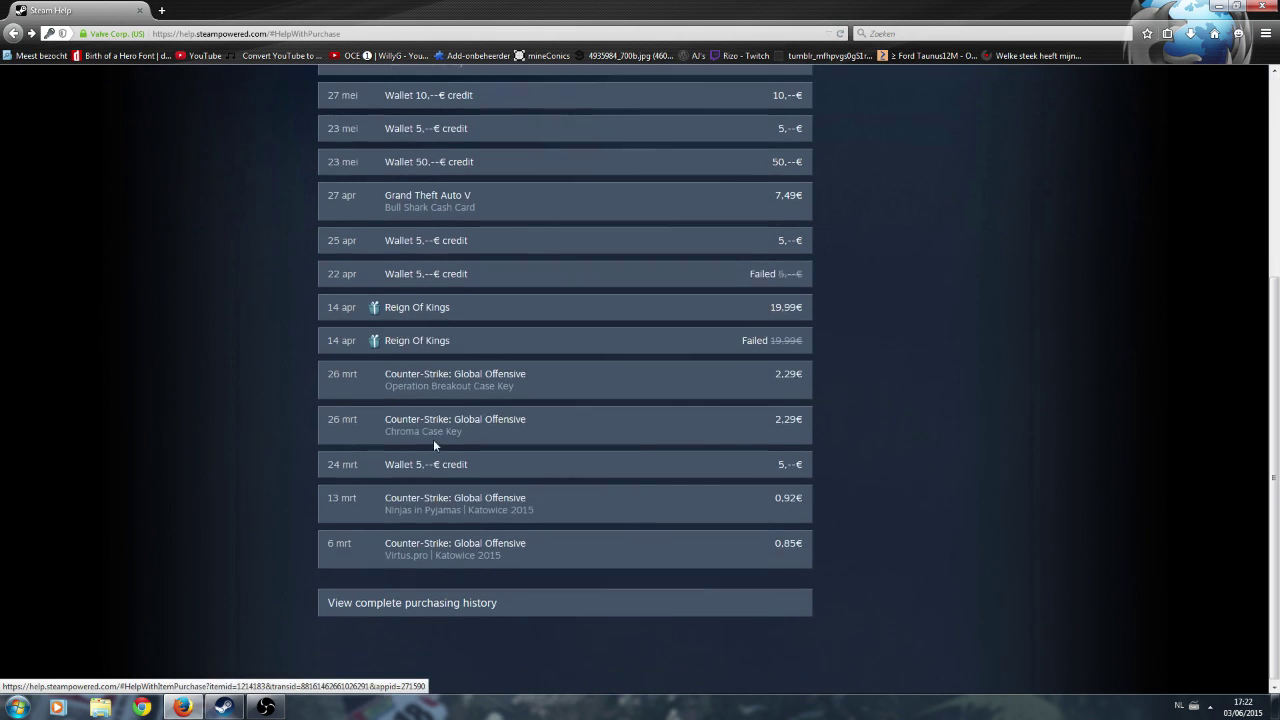
pyautogui.scroll(3, 381, 527)
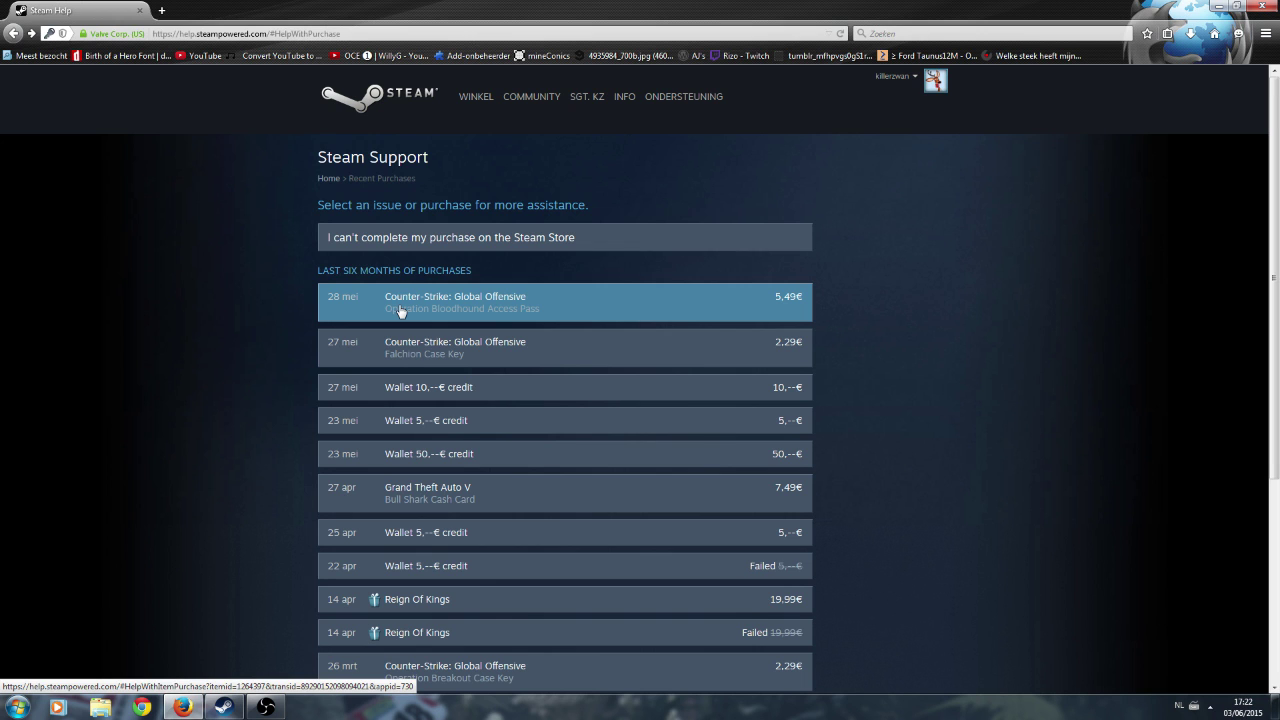
# Start a refund request for the 28 mei Operation Bloodhound Access Pass purchase with the reason "It's not fun".
pyautogui.click(399, 310)
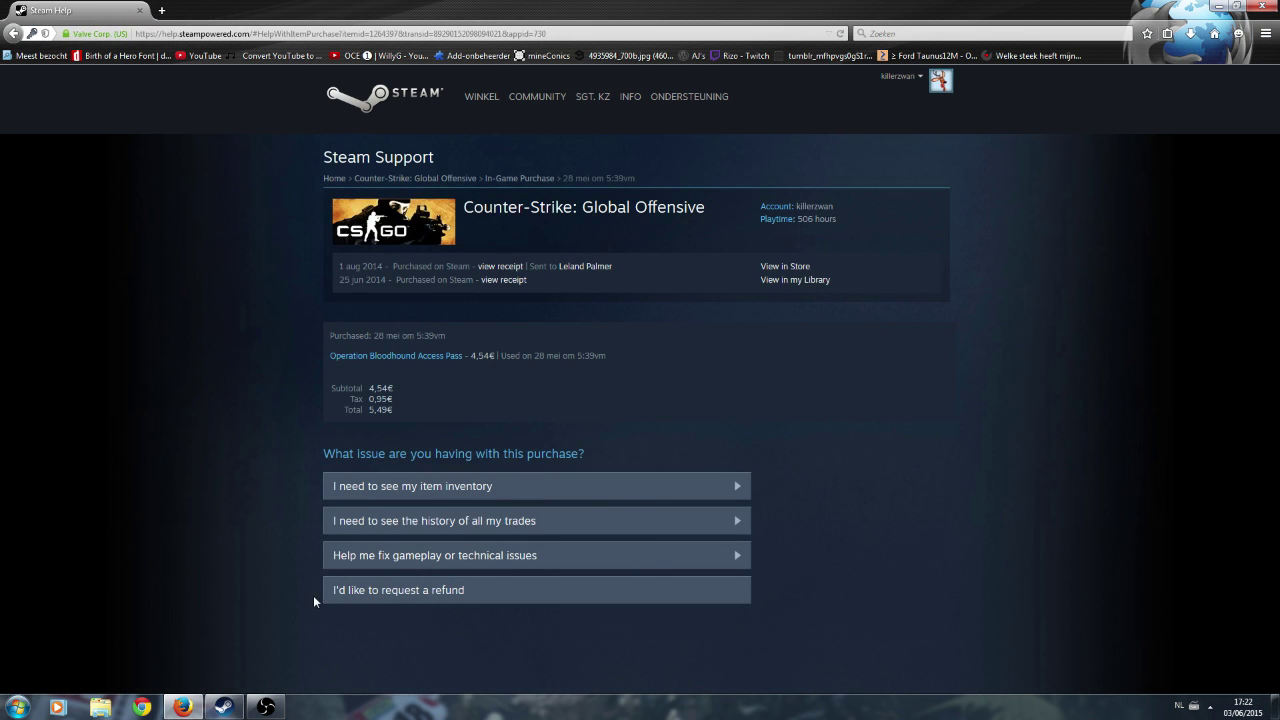
pyautogui.click(375, 600)
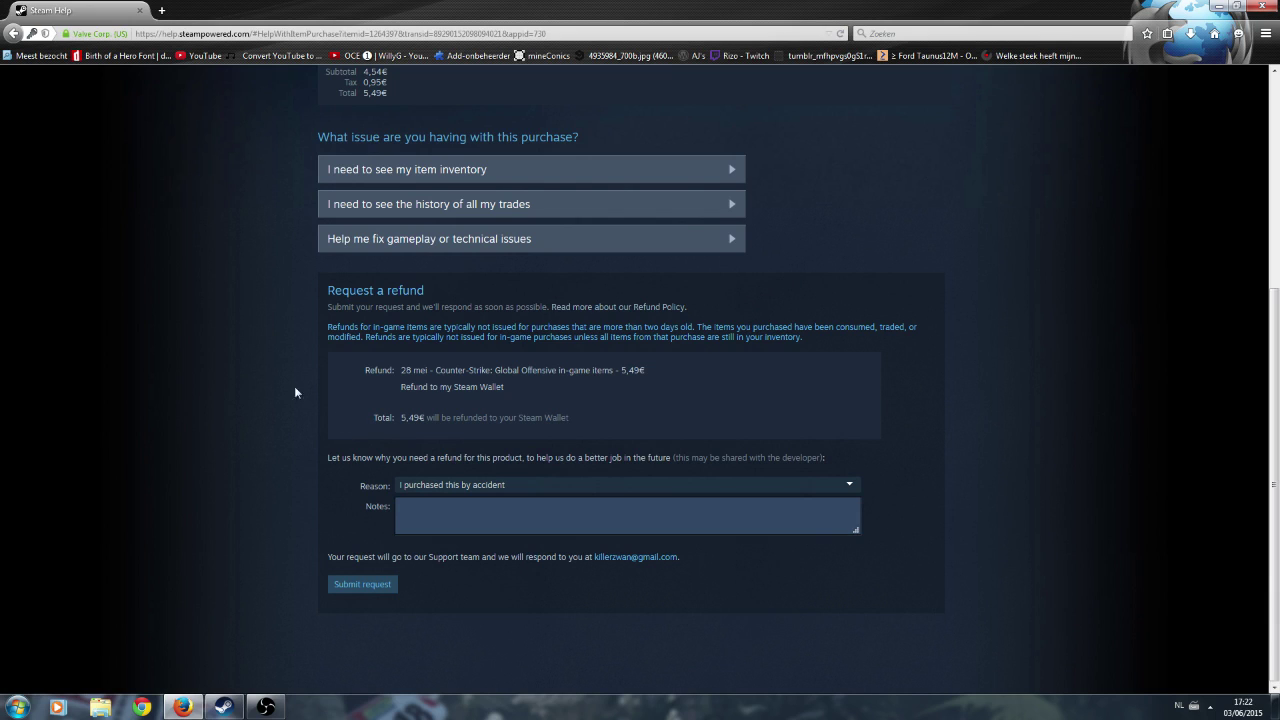
pyautogui.click(450, 489)
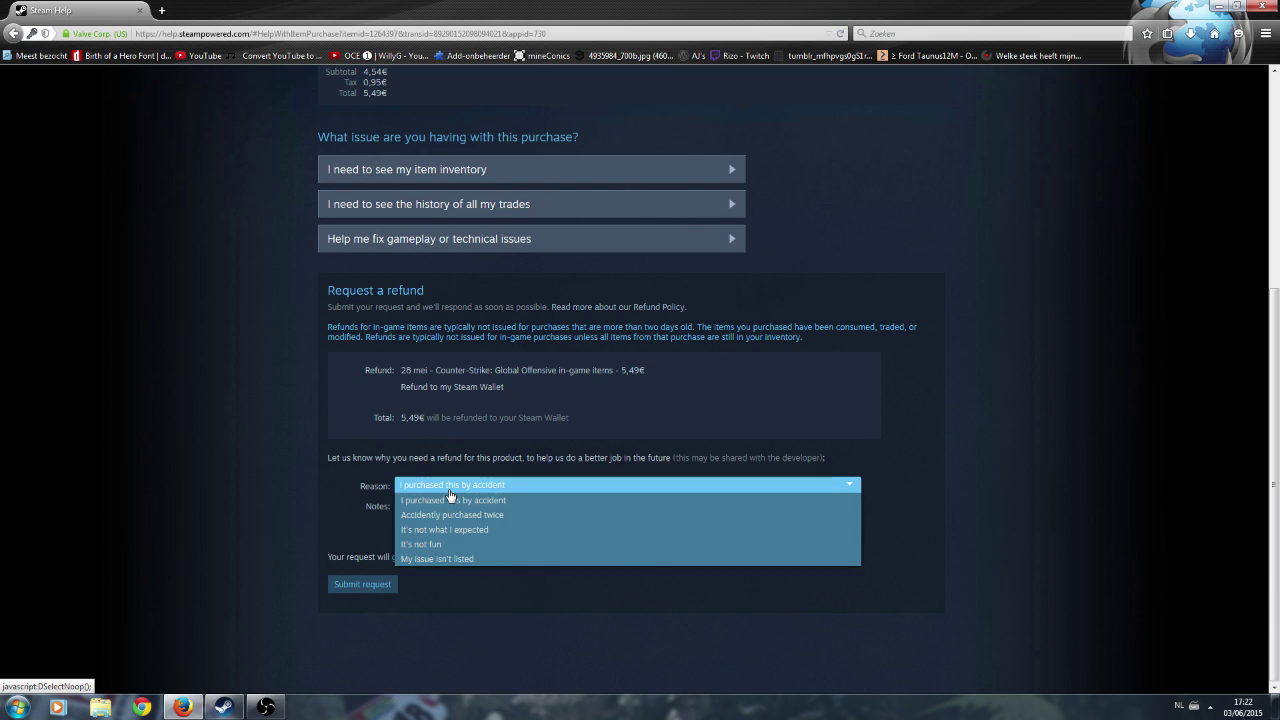
pyautogui.click(505, 544)
# Enter the refund note "Its not what I expected. It ruins the game for me." and submit the request.
pyautogui.click(542, 525)
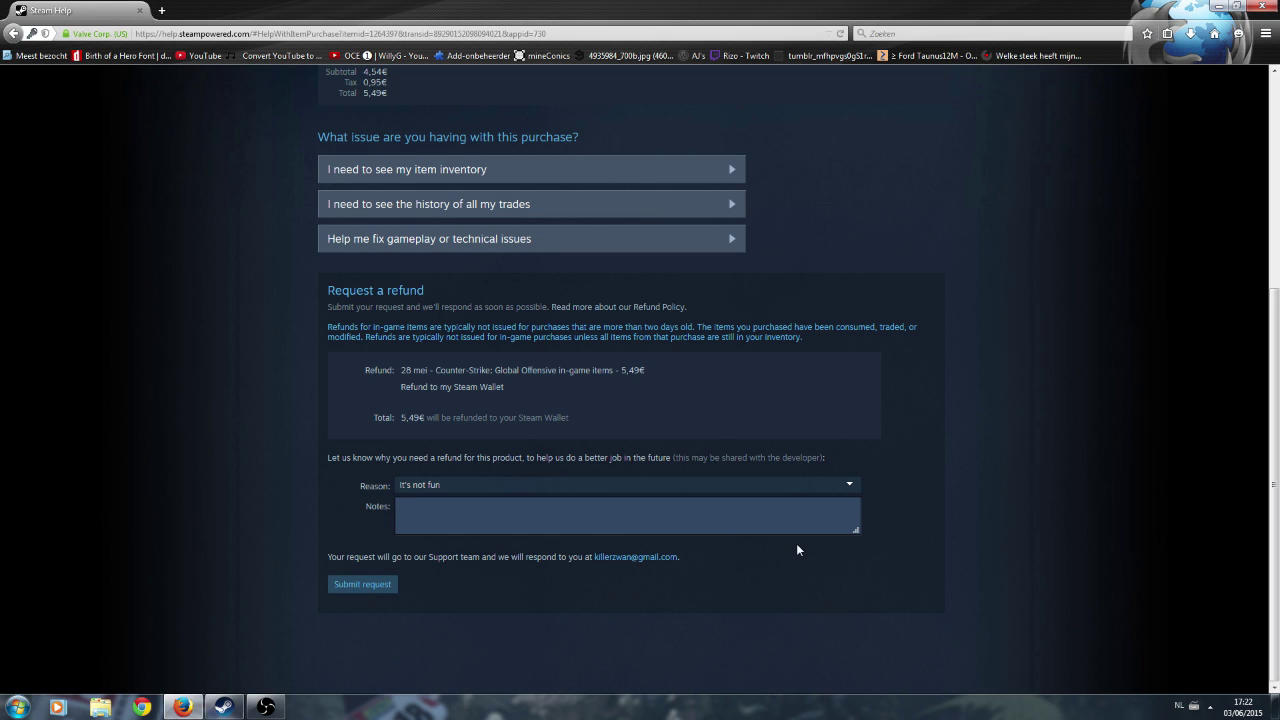
pyautogui.write('Its not what I exper')
pyautogui.write('ted. It ruins the game for me.')
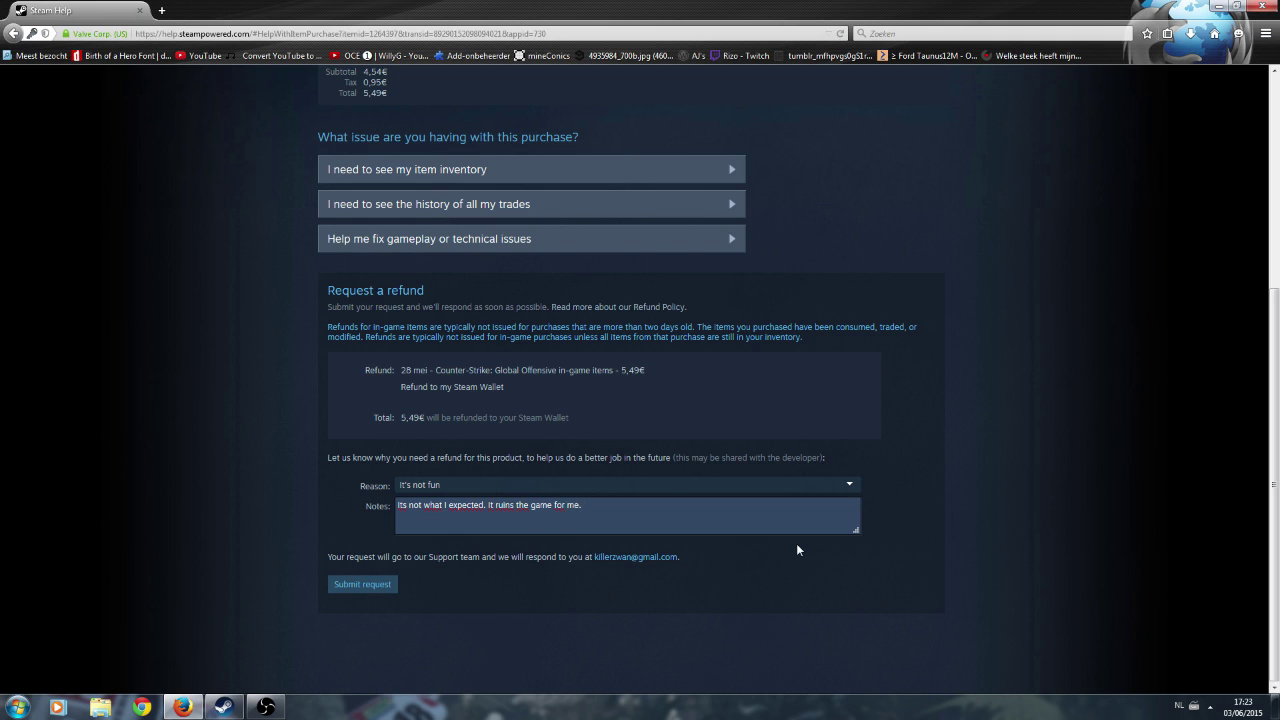
pyautogui.click(363, 588)
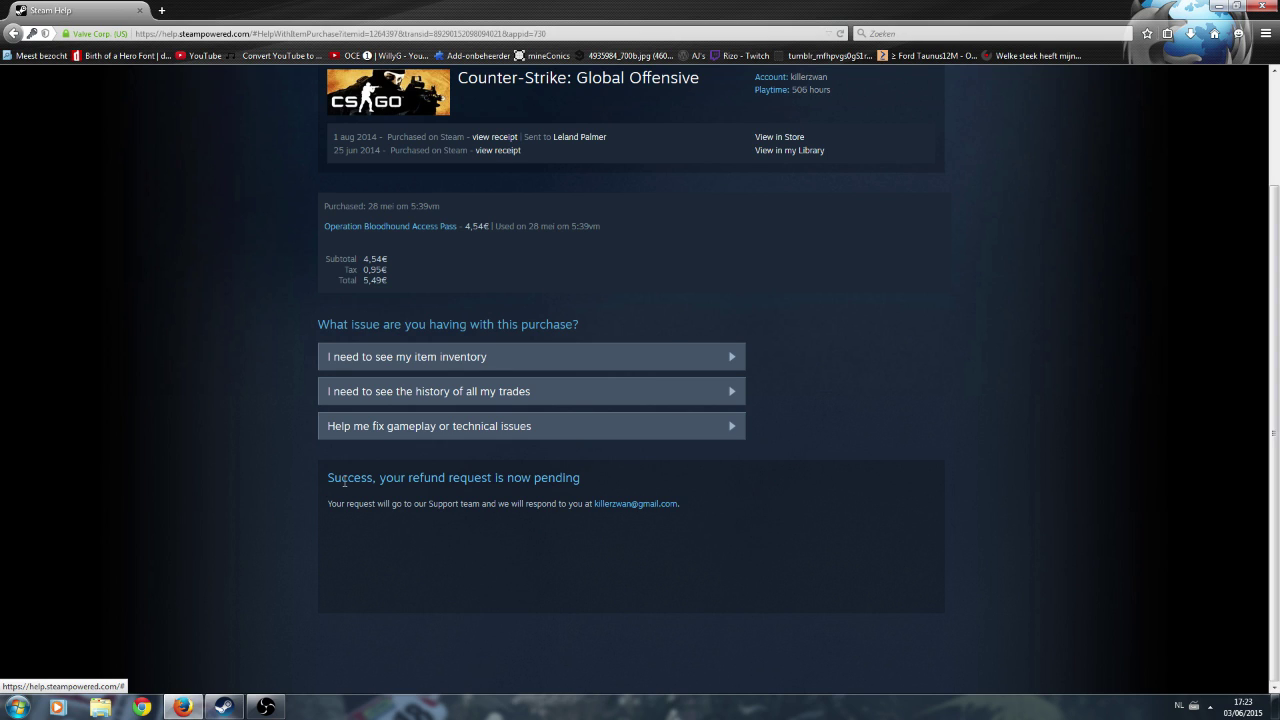
# Return to the recent purchases, check the refund terms for the 50,--€ wallet credit, and go back to the list.
pyautogui.scroll(3, 204, 430)
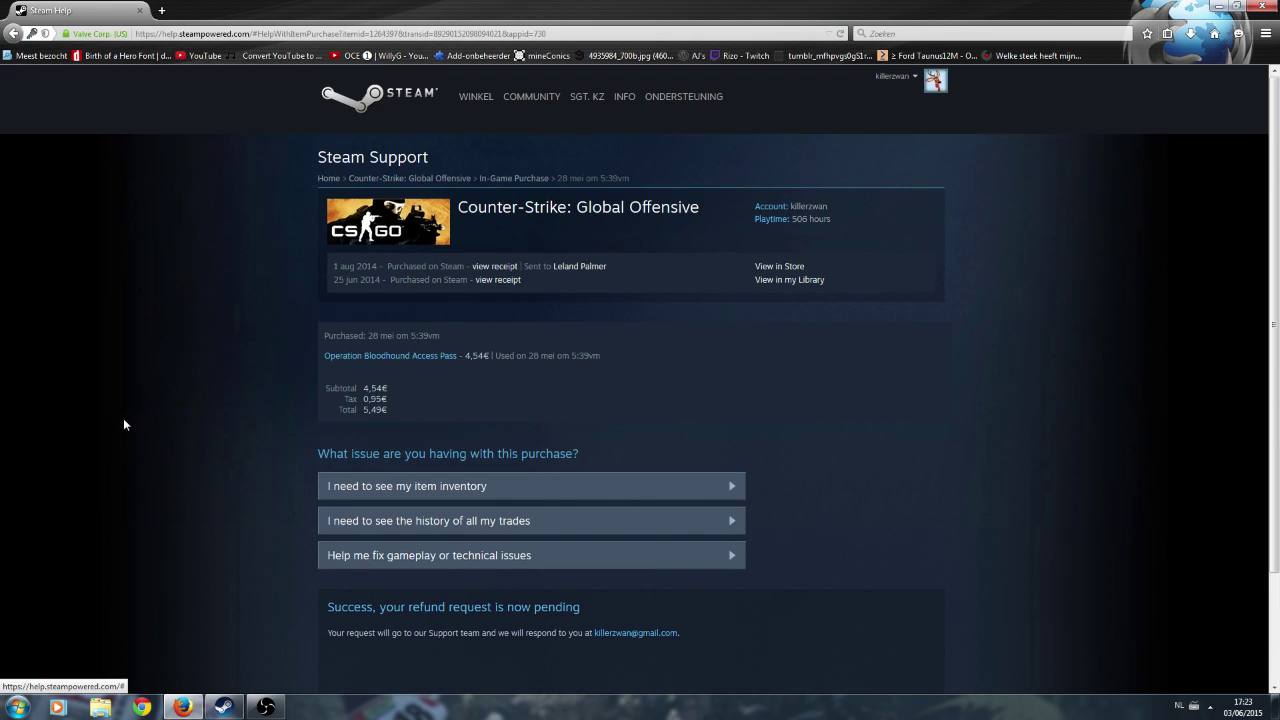
pyautogui.click(13, 33)
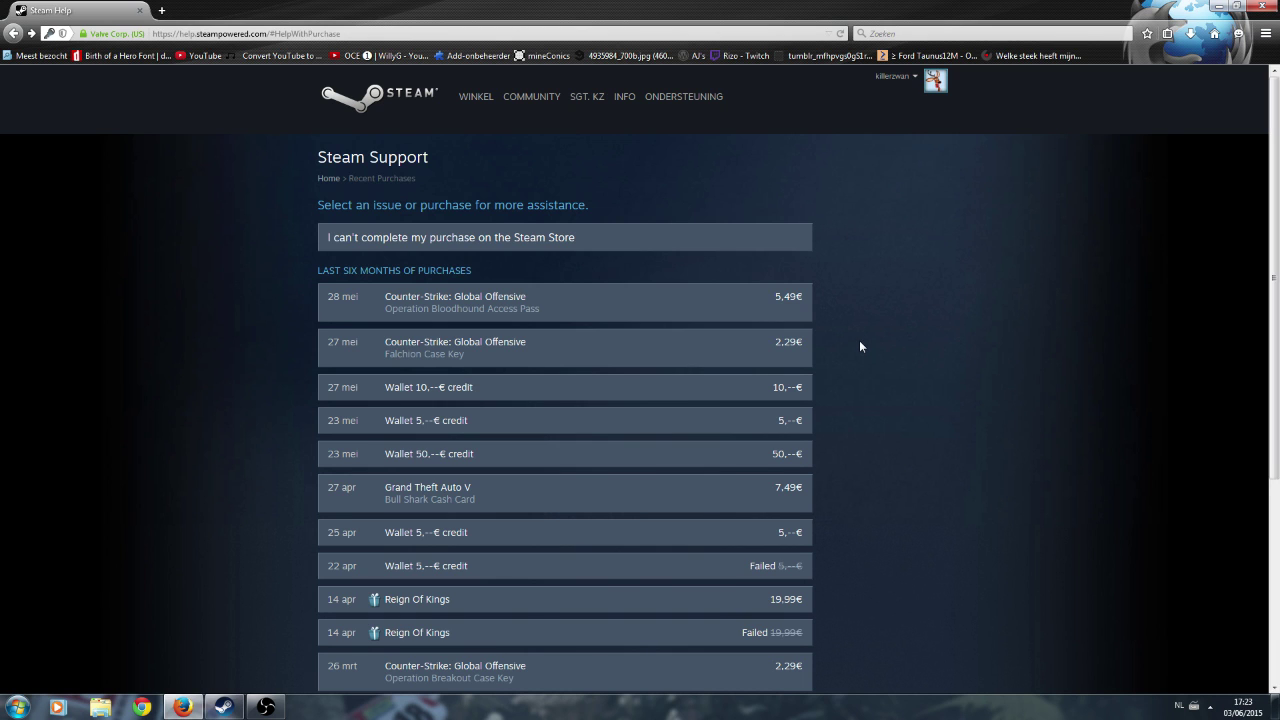
pyautogui.scroll(-4, 960, 455)
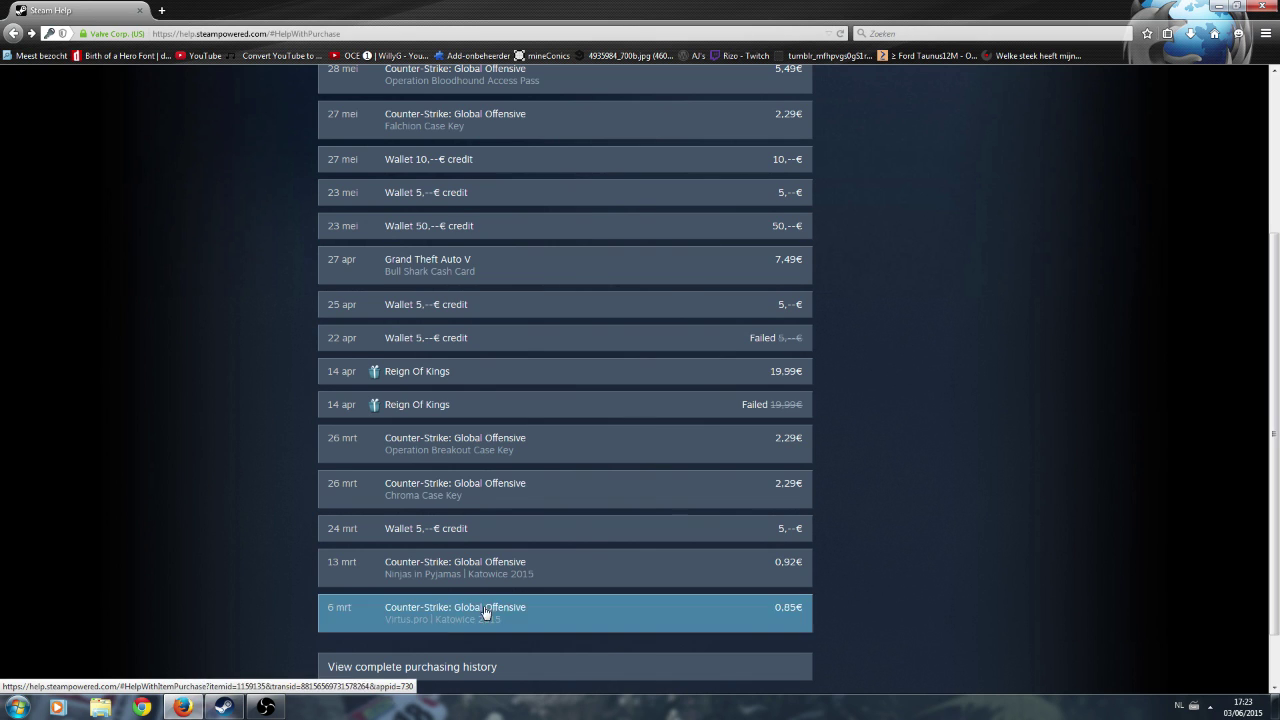
pyautogui.scroll(3, 510, 290)
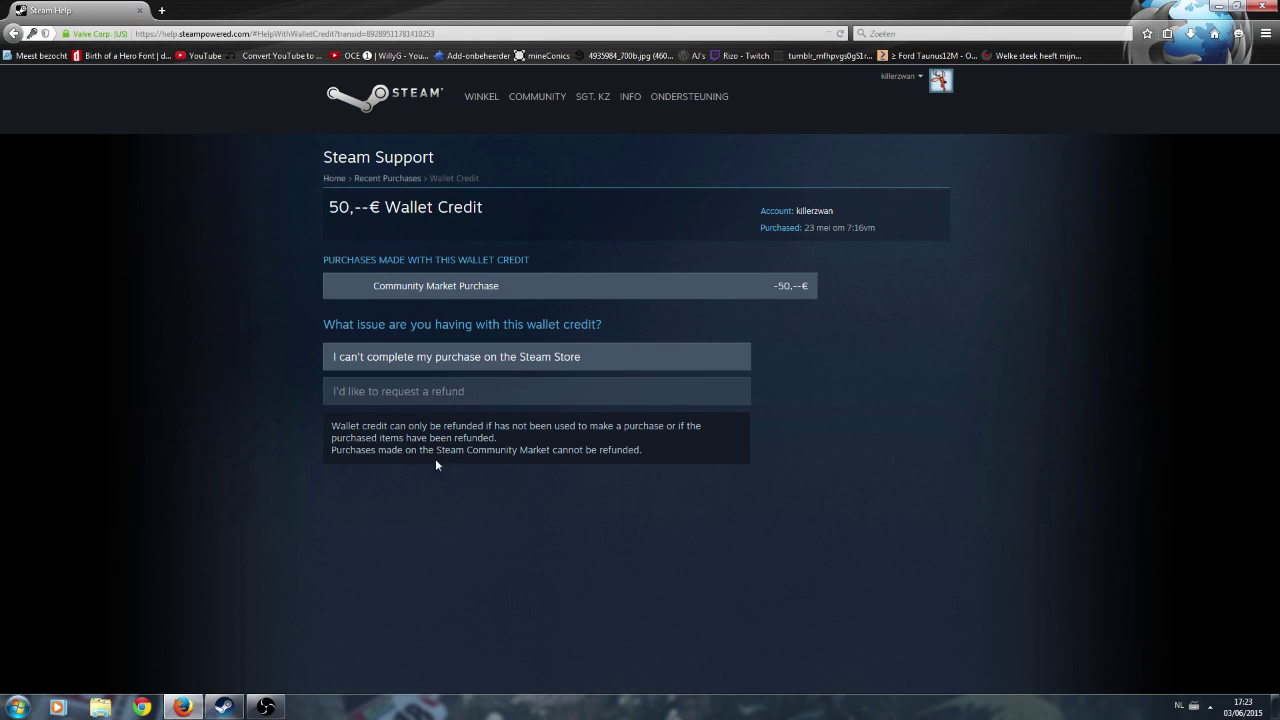
pyautogui.moveTo(576, 437)
pyautogui.mouseDown()
pyautogui.moveTo(594, 450)
pyautogui.moveTo(576, 437)
pyautogui.mouseUp()
pyautogui.click(12, 33)
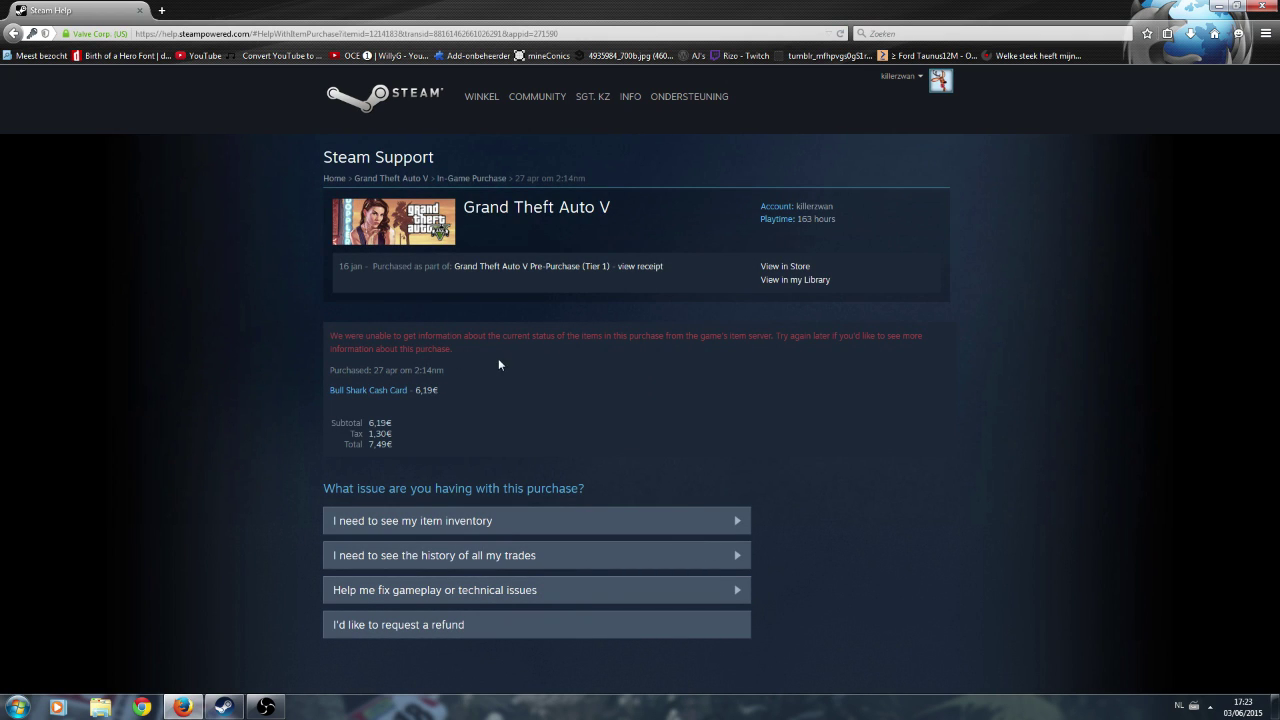
# Read the item status notice on the Grand Theft Auto V Bull Shark Cash Card purchase, and look through the recent purchases again.
pyautogui.moveTo(498, 365); pyautogui.dragTo(368, 334)
pyautogui.click(531, 336)
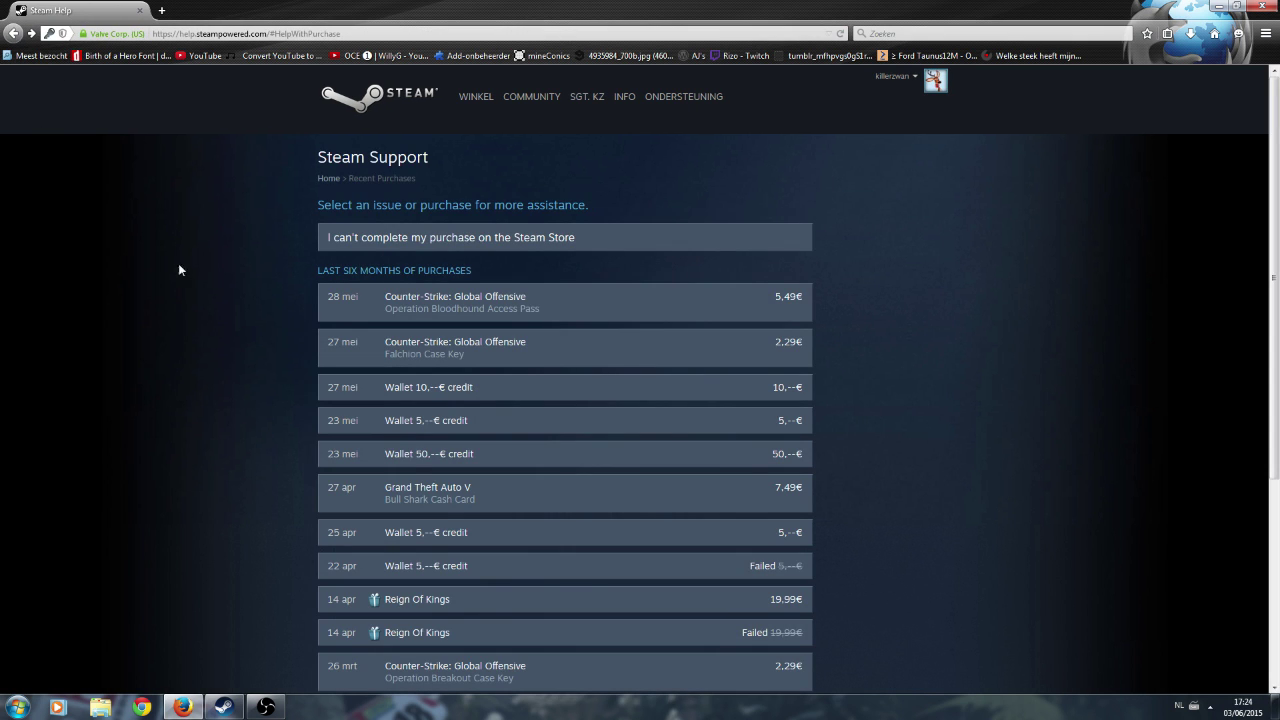
pyautogui.scroll(-5, 237, 240)
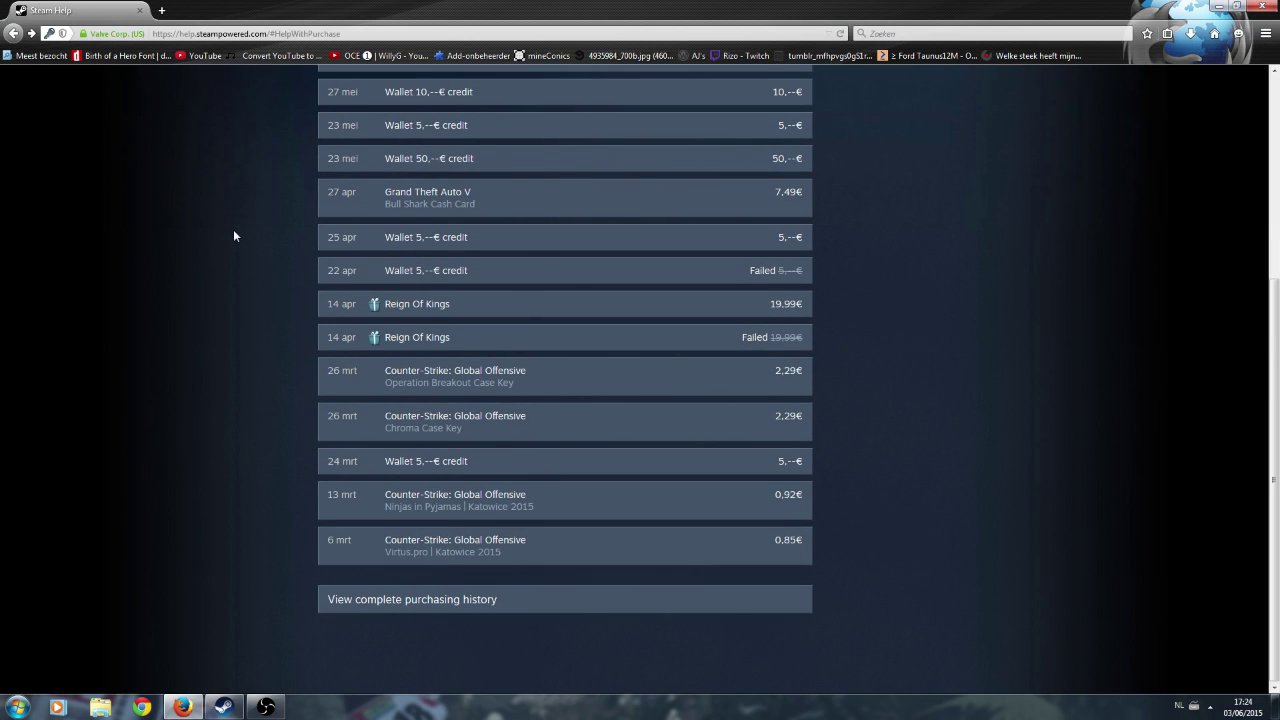
pyautogui.scroll(5, 237, 245)
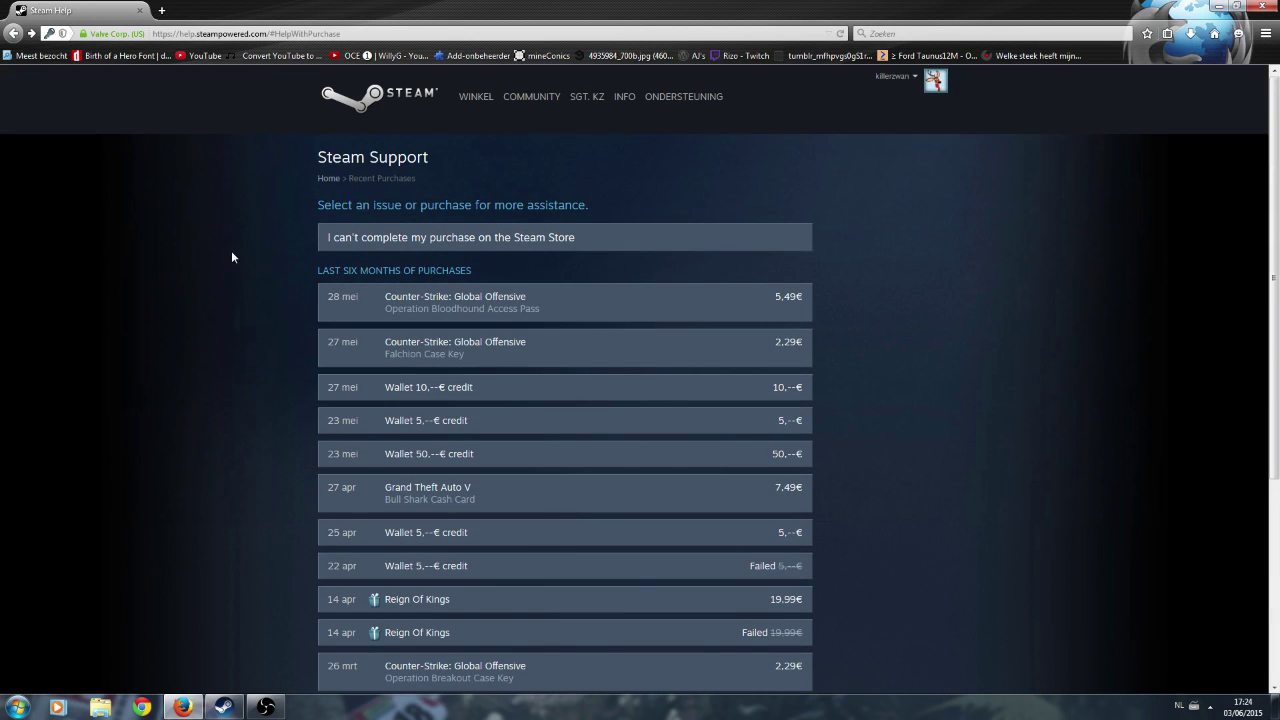